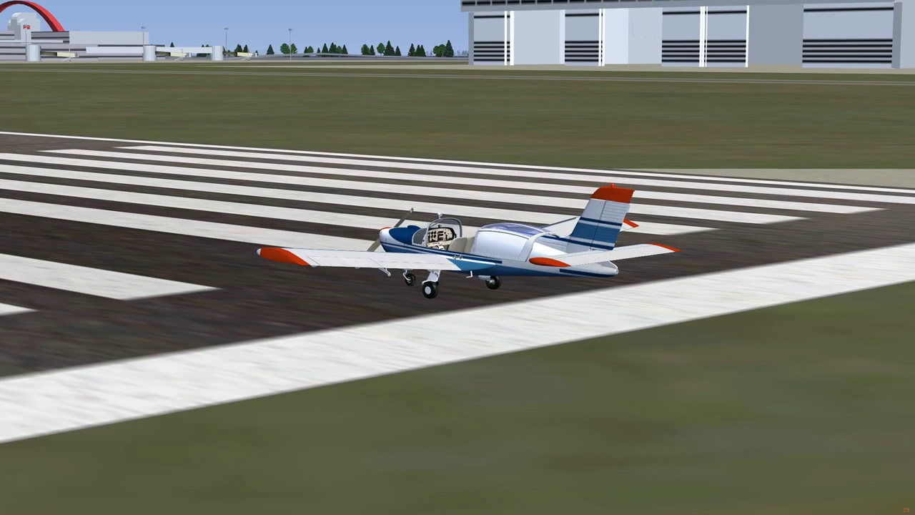
# Inspect the aircraft from outside, then examine the instrument panel and the runway ahead from the cockpit.
pyautogui.moveTo(457, 258); pyautogui.dragTo(583, 195)
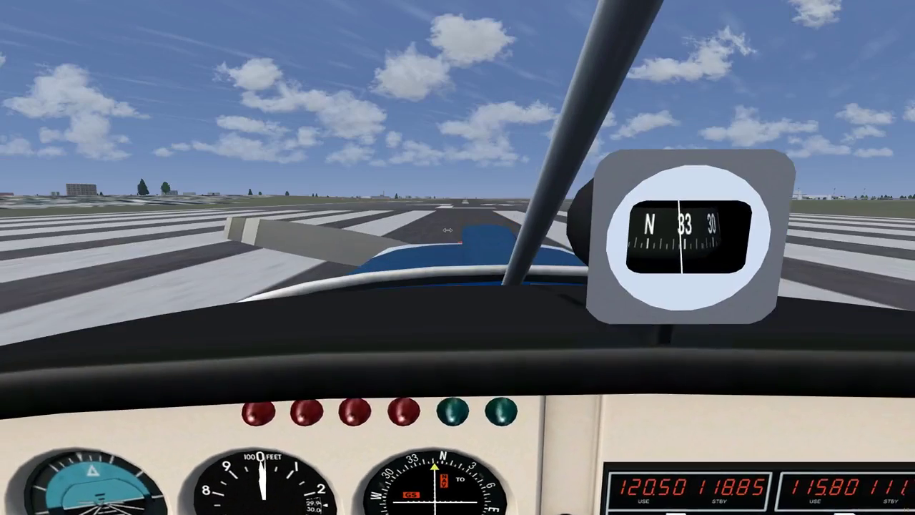
pyautogui.moveTo(458, 250); pyautogui.dragTo(475, 284)
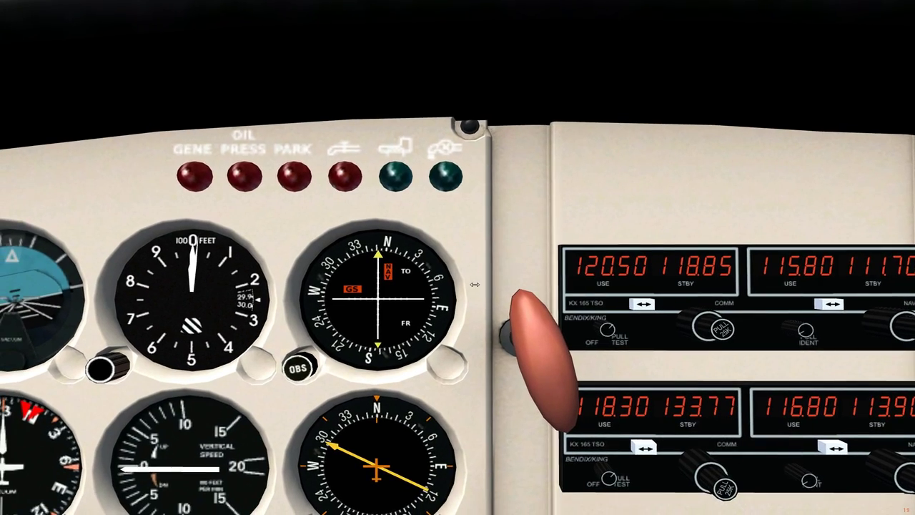
pyautogui.scroll(-20, 475, 284)
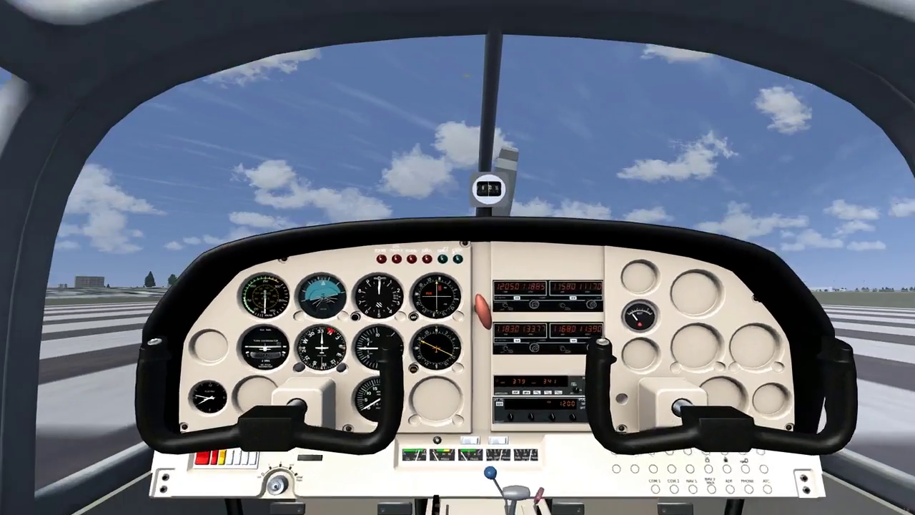
pyautogui.moveTo(466, 75); pyautogui.dragTo(514, 252)
pyautogui.click(514, 252)
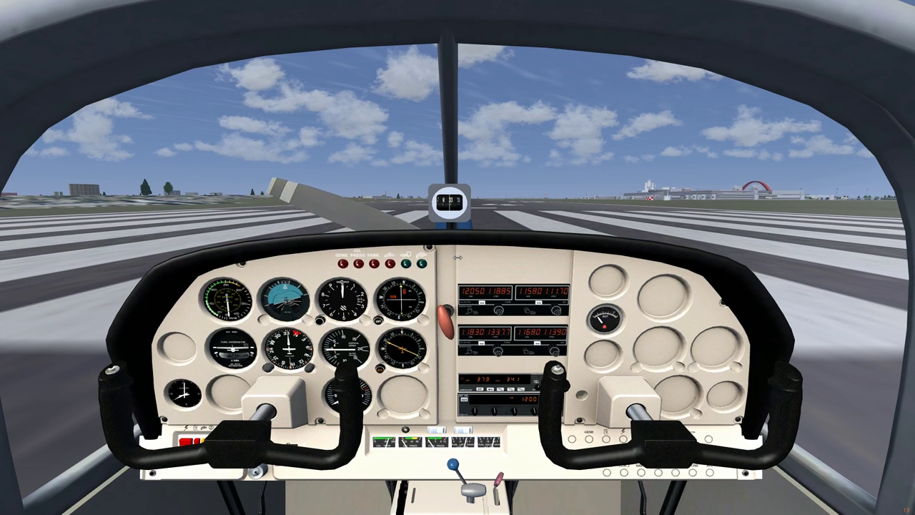
pyautogui.moveTo(458, 257); pyautogui.dragTo(450, 207)
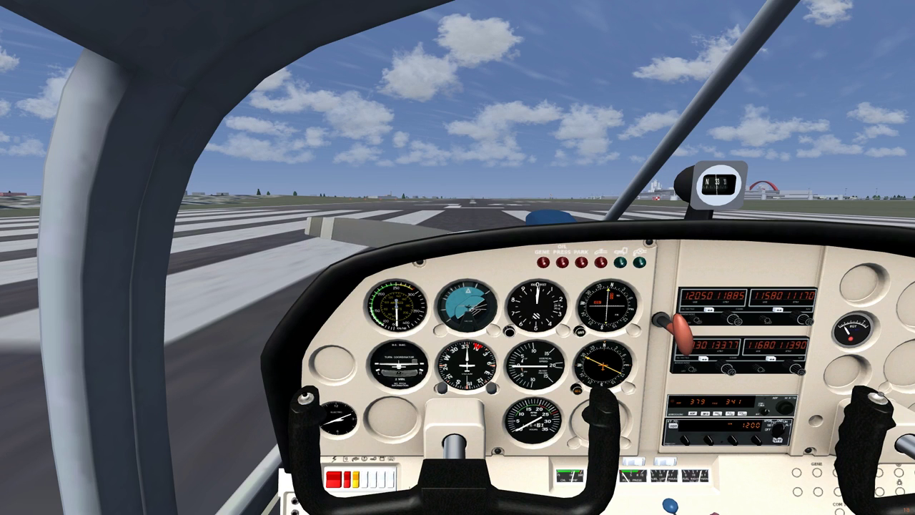
# Open the internal property browser at /sim/current-view and move its window clear of the instrument panel.
pyautogui.moveTo(8, 10)
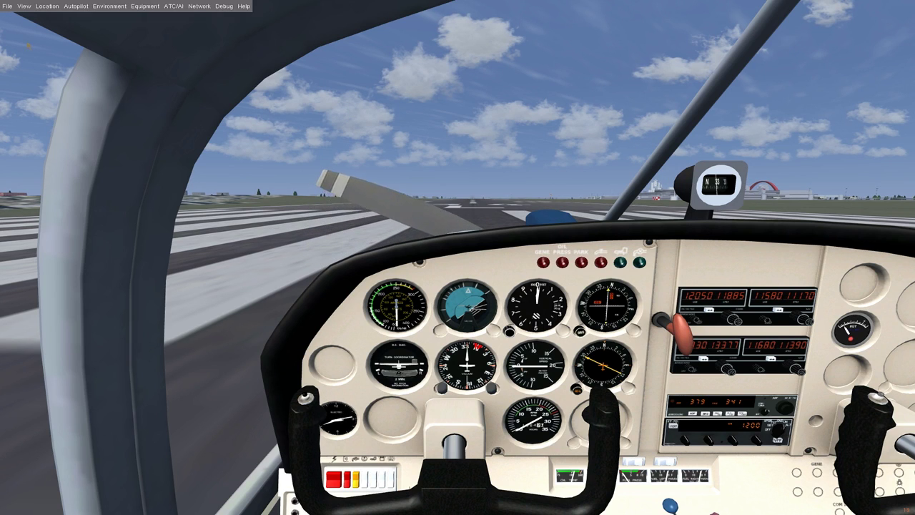
pyautogui.click(8, 8)
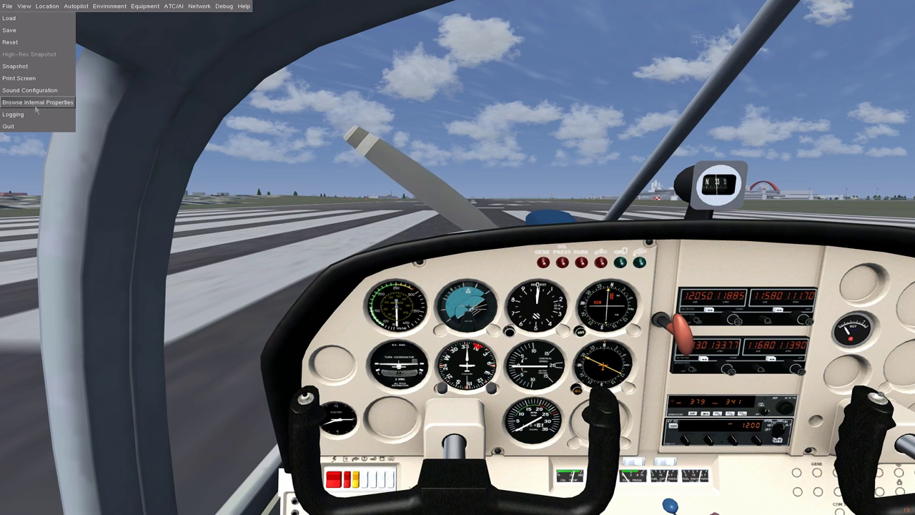
pyautogui.click(188, 115)
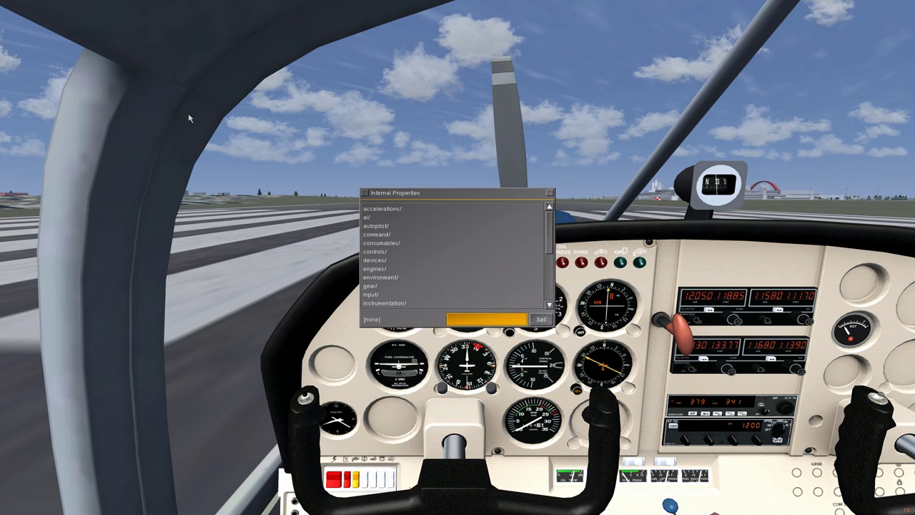
pyautogui.moveTo(549, 213); pyautogui.dragTo(552, 291)
pyautogui.click(368, 268)
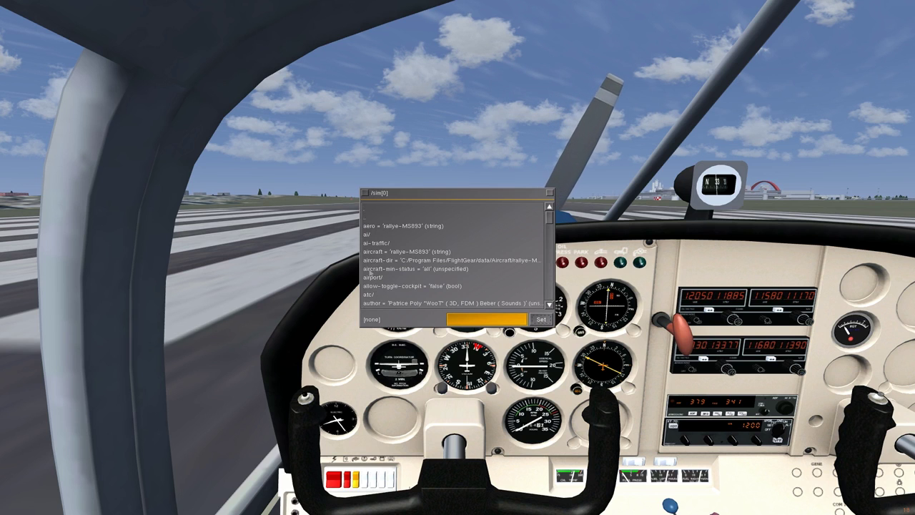
pyautogui.scroll(-5, 453, 256)
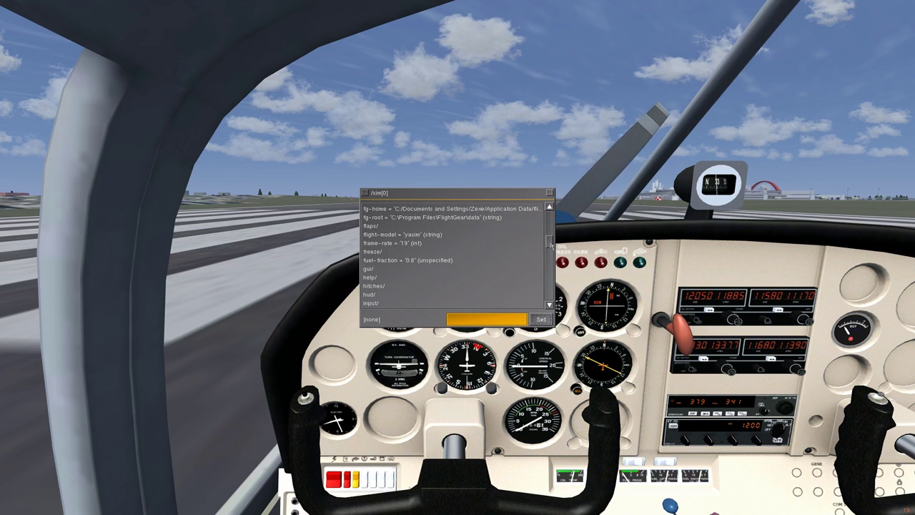
pyautogui.scroll(1, 551, 238)
pyautogui.scroll(3, 397, 238)
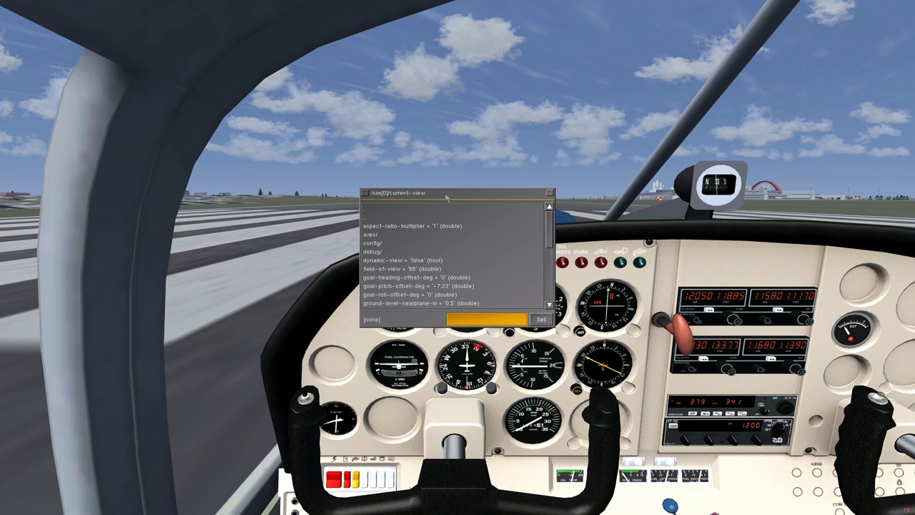
pyautogui.moveTo(446, 197); pyautogui.dragTo(164, 183)
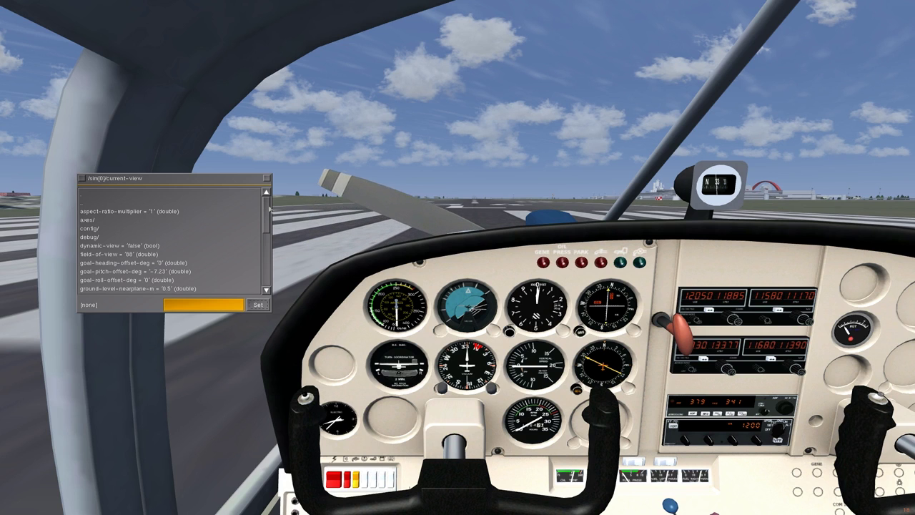
# Set the current view's pitch-offset-deg property to 0.
pyautogui.scroll(-1, 270, 207)
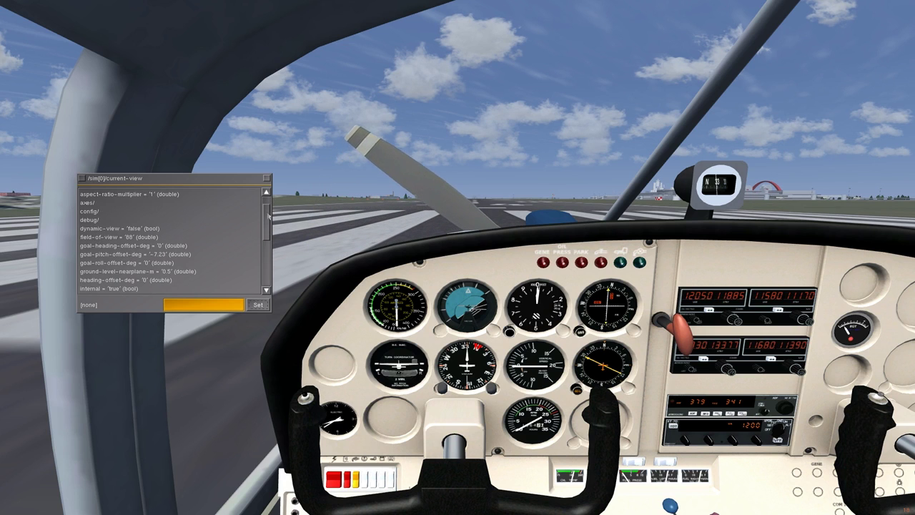
pyautogui.scroll(-1, 270, 214)
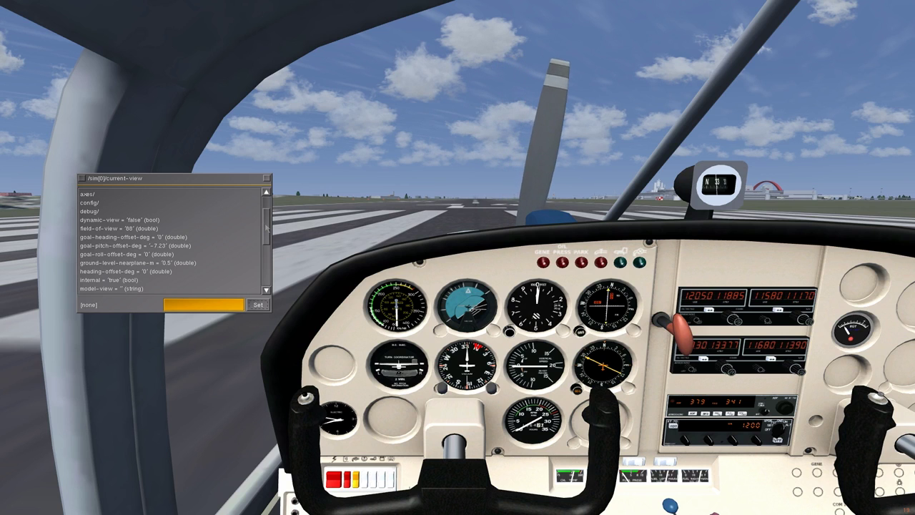
pyautogui.moveTo(266, 227); pyautogui.dragTo(265, 248)
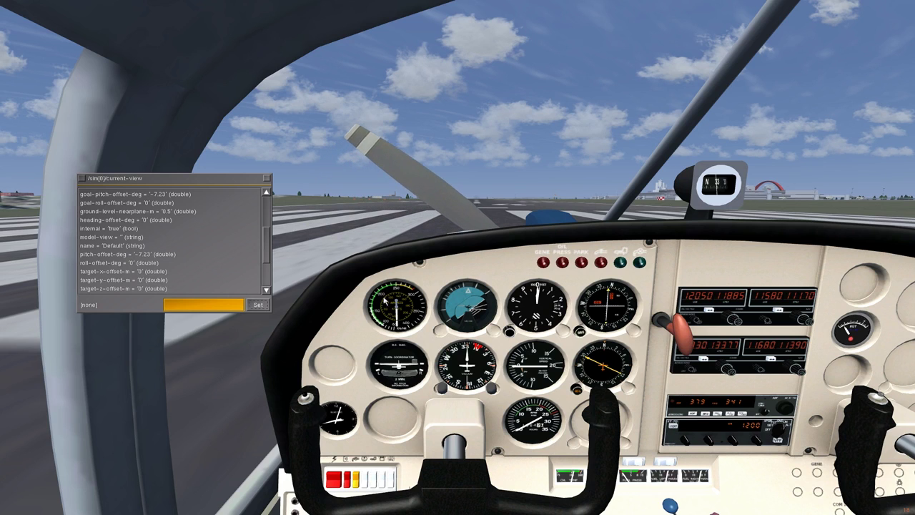
pyautogui.click(148, 255)
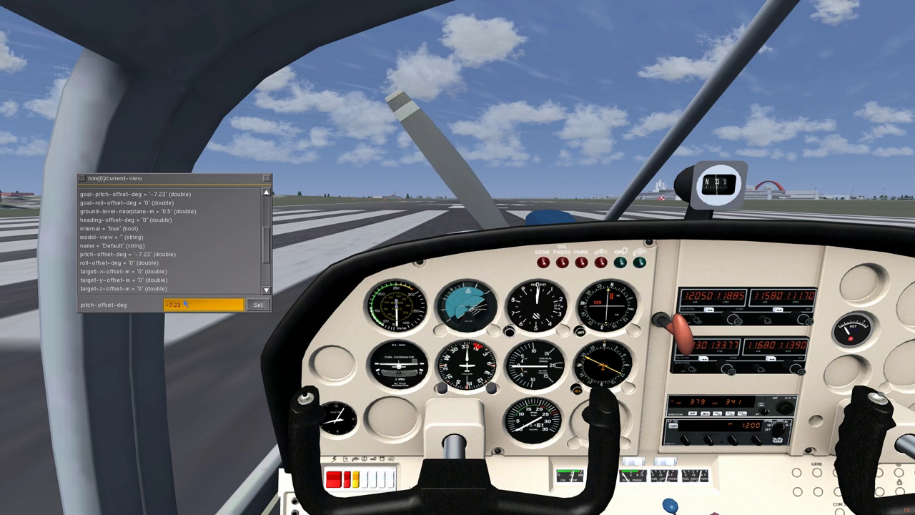
pyautogui.press('BackSpace')
pyautogui.press('BackSpace')
pyautogui.press('BackSpace')
pyautogui.press('BackSpace')
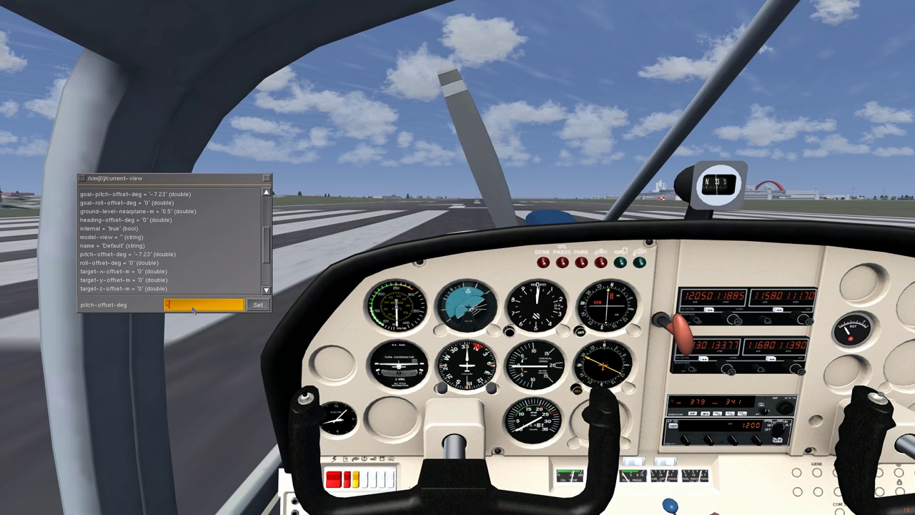
pyautogui.write('00')
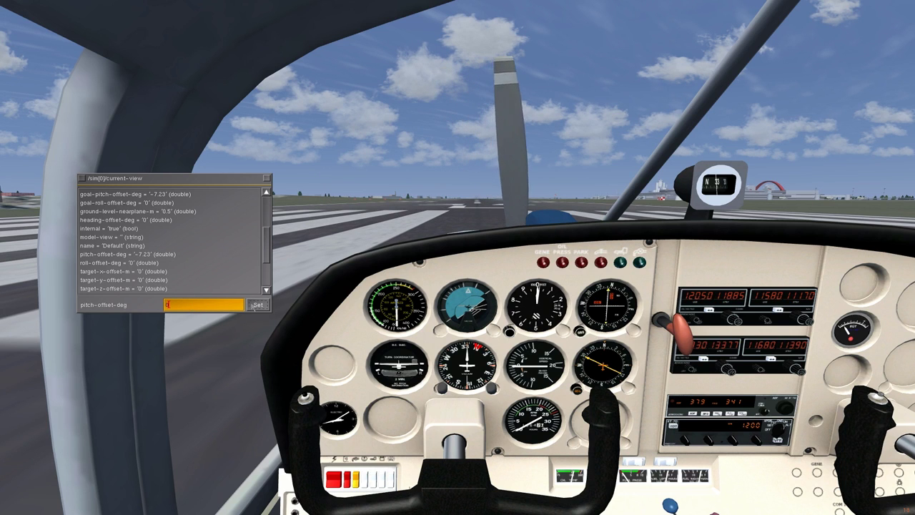
pyautogui.click(256, 304)
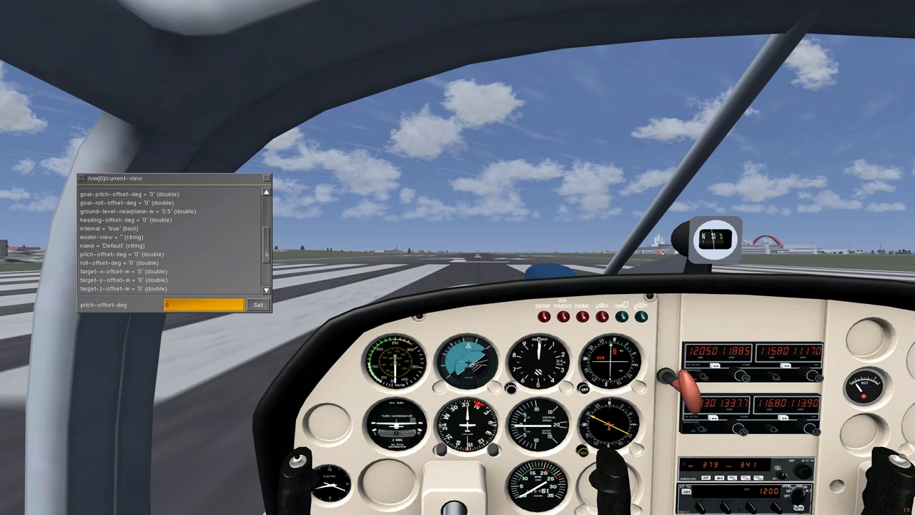
# Show the view's x, y and z offset properties and shift the pilot's viewpoint to about x -0.246 m, z 0.023 m.
pyautogui.moveTo(266, 255); pyautogui.dragTo(266, 291)
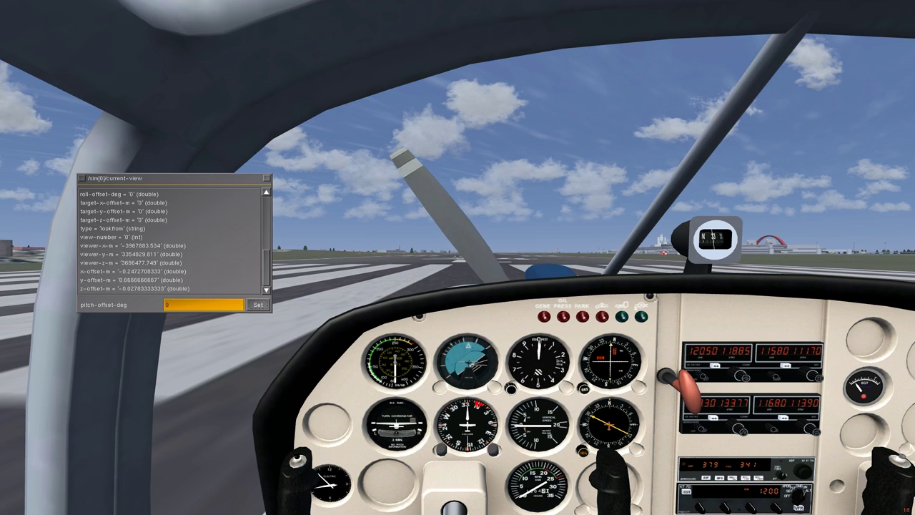
pyautogui.moveTo(457, 258); pyautogui.dragTo(459, 296)
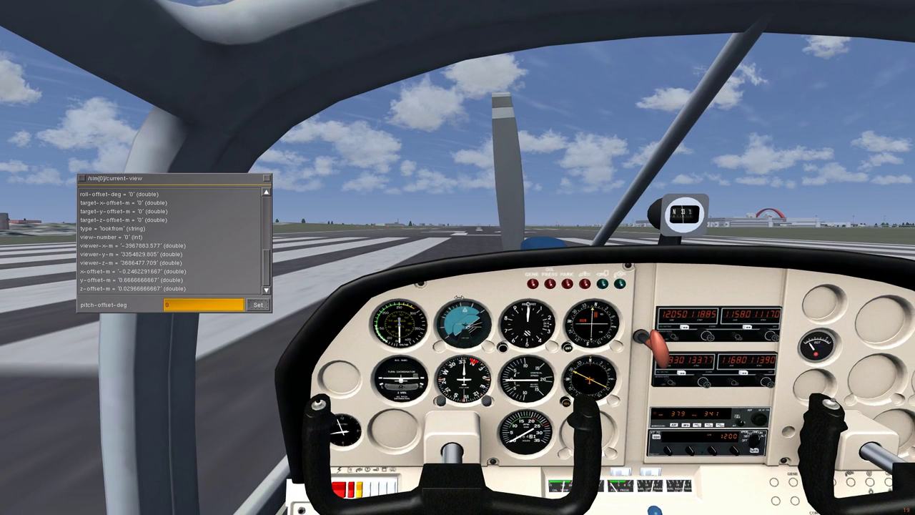
pyautogui.moveTo(459, 297); pyautogui.dragTo(458, 294)
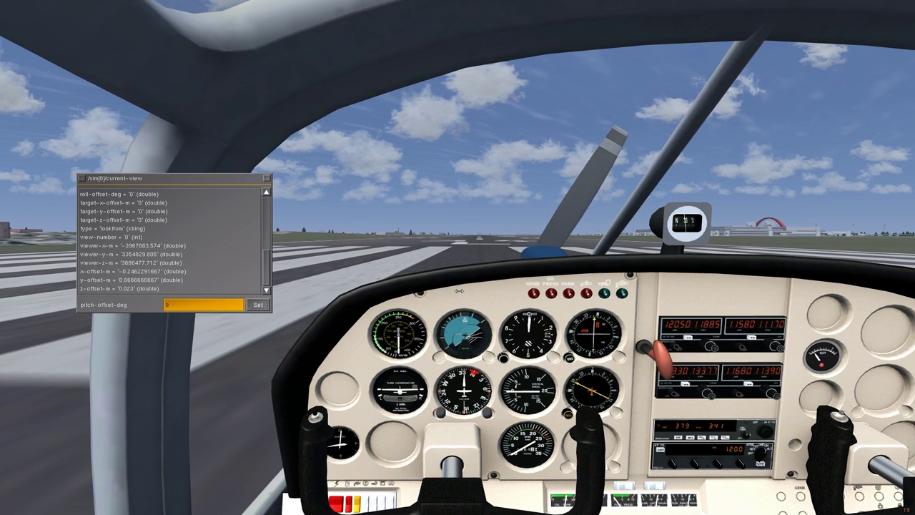
pyautogui.rightClick(458, 286)
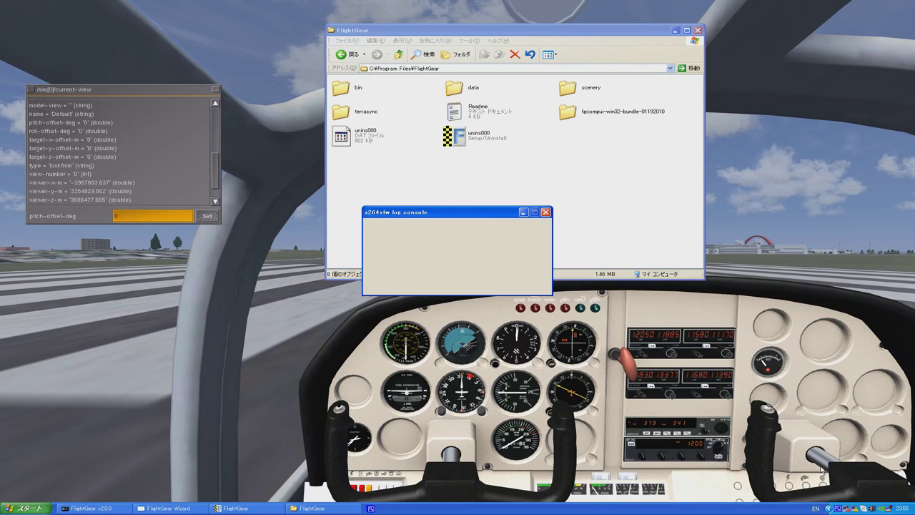
# Switch to the file manager and open the rallye-MS893 folder inside FlightGear's data\Aircraft folder.
pyautogui.click(493, 100)
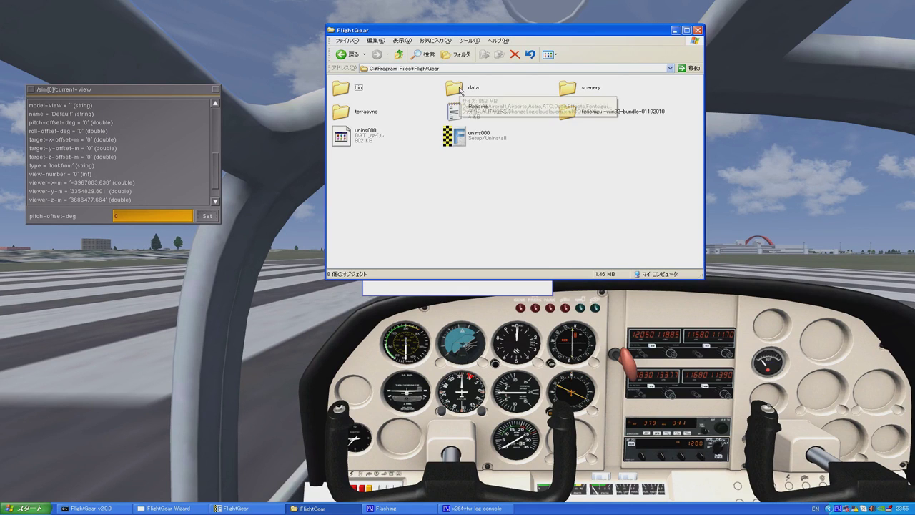
pyautogui.doubleClick(460, 90)
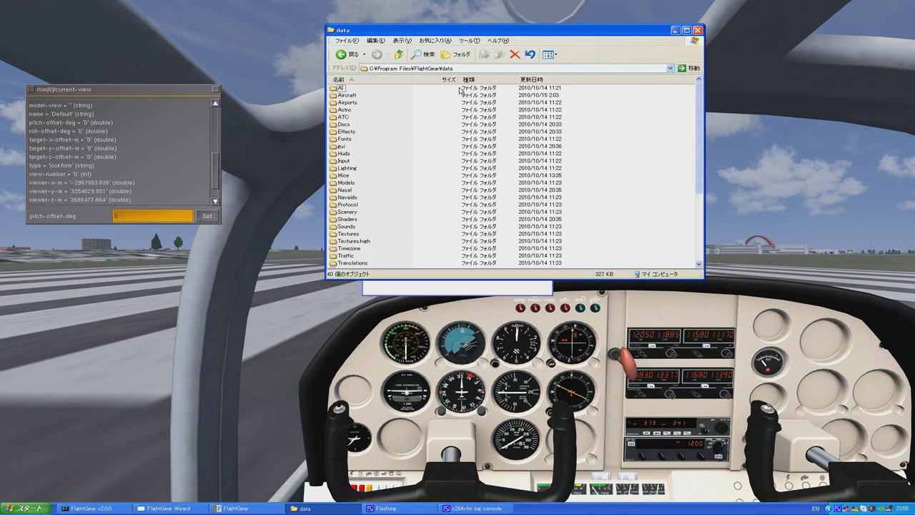
pyautogui.click(348, 97)
pyautogui.doubleClick(332, 99)
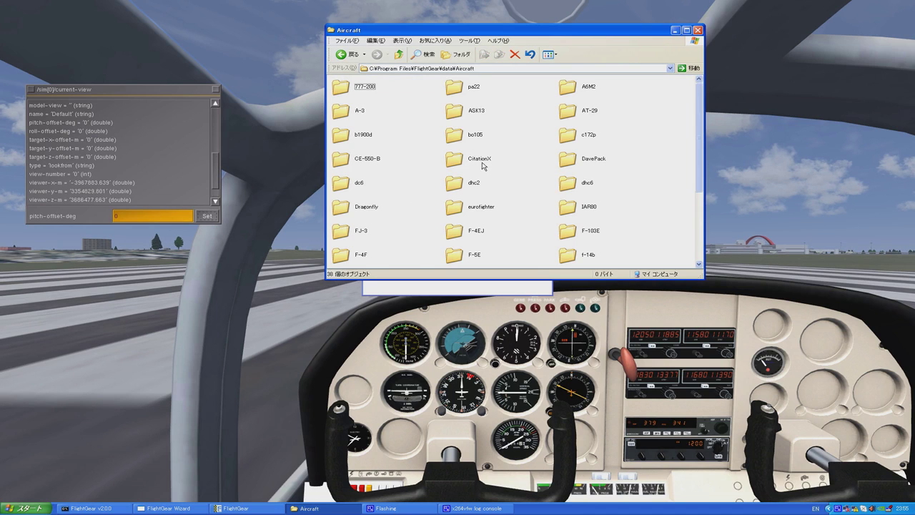
pyautogui.scroll(-3, 498, 220)
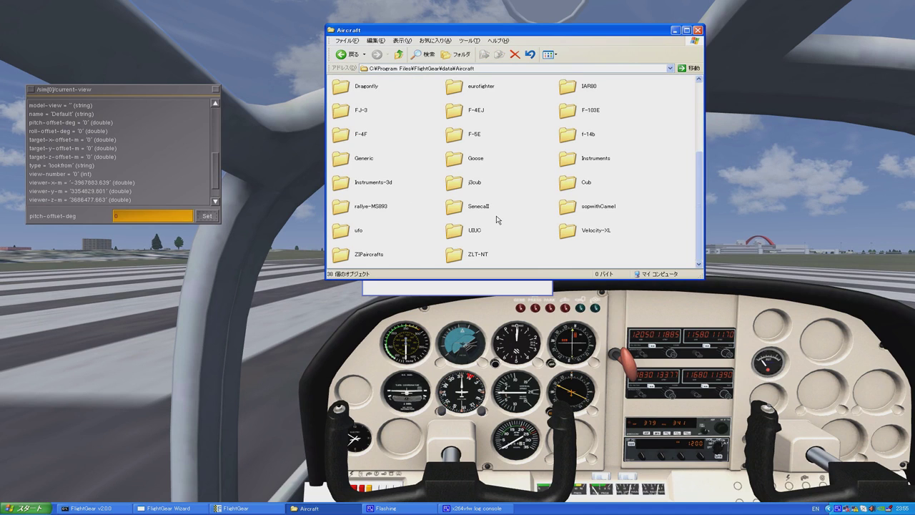
pyautogui.click(358, 209)
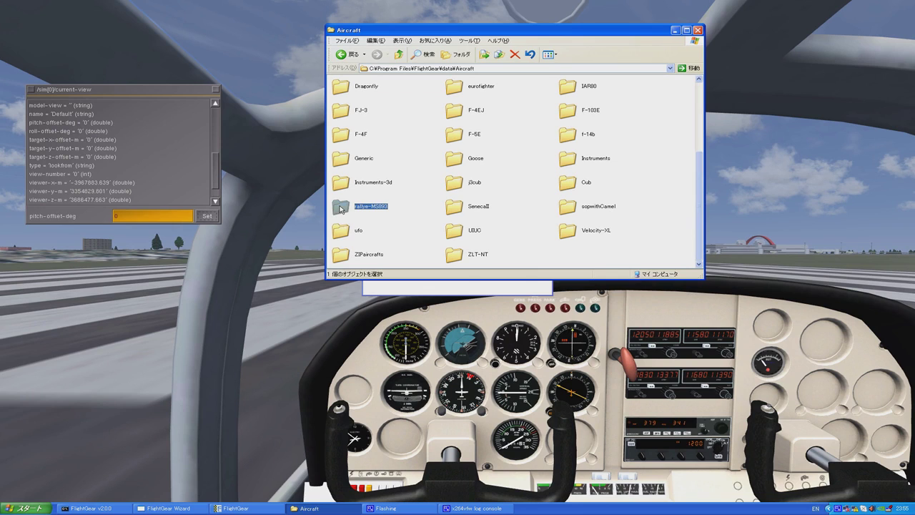
pyautogui.doubleClick(341, 207)
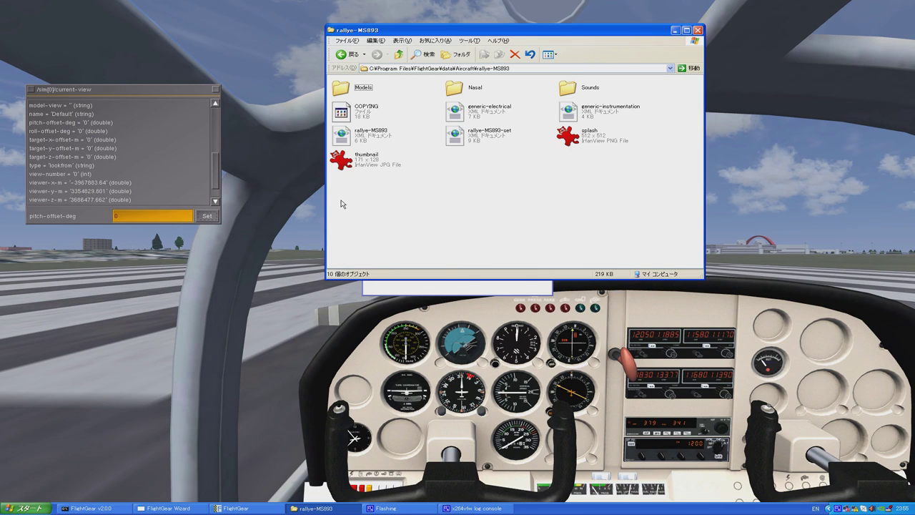
# Open the rallye-MS893-set XML file in WordPad and close the aircraft folder window.
pyautogui.click(488, 134)
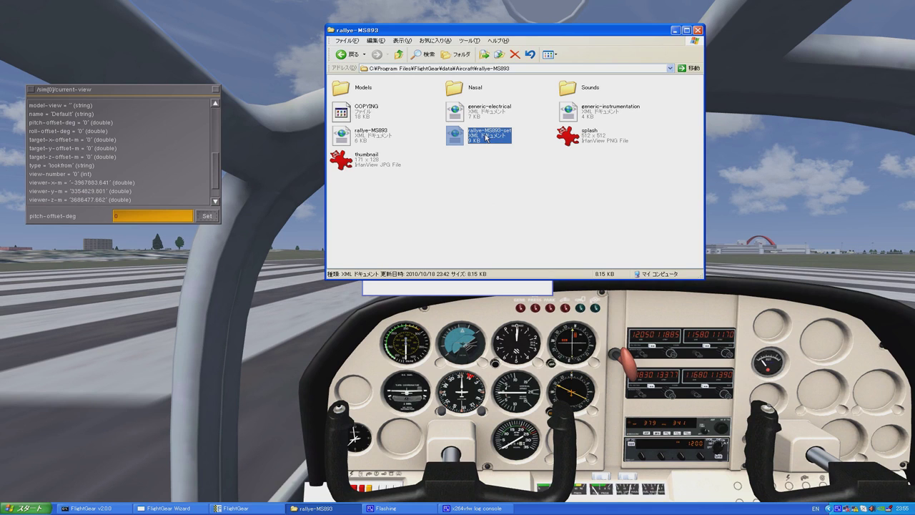
pyautogui.doubleClick(486, 137)
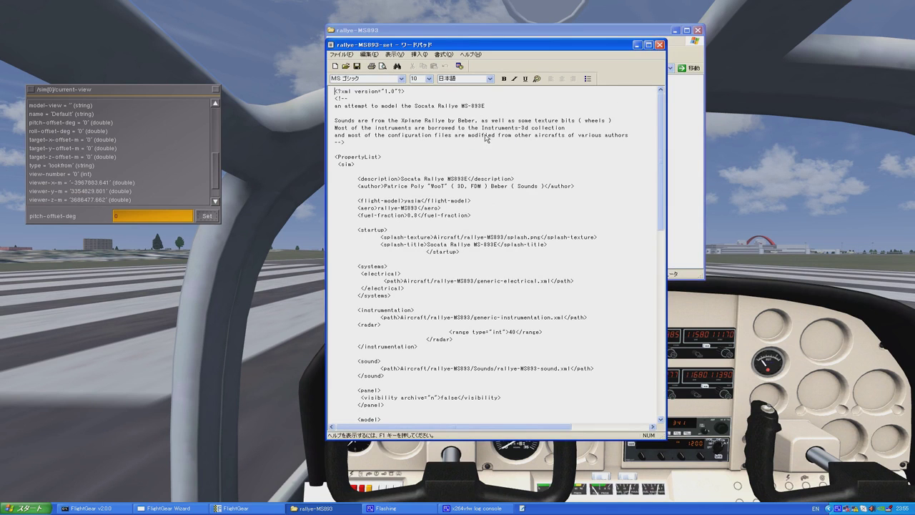
pyautogui.click(698, 31)
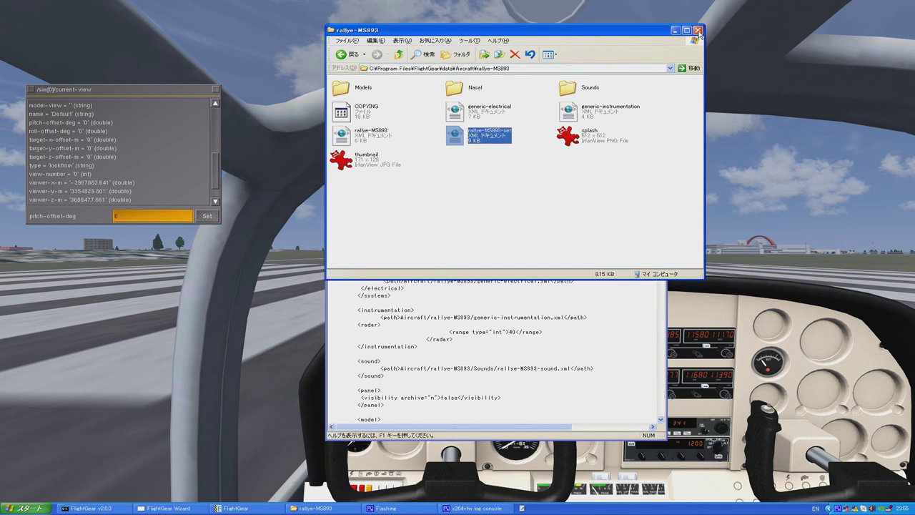
pyautogui.click(699, 31)
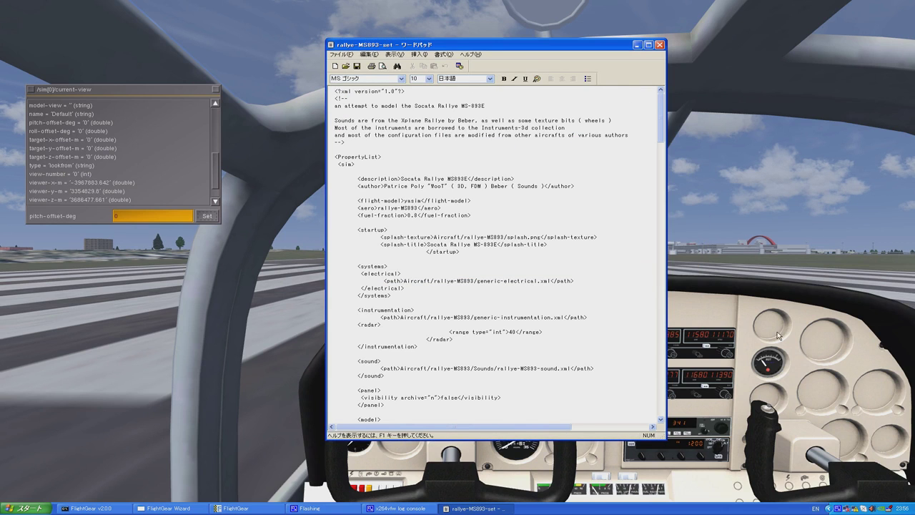
pyautogui.click(891, 508)
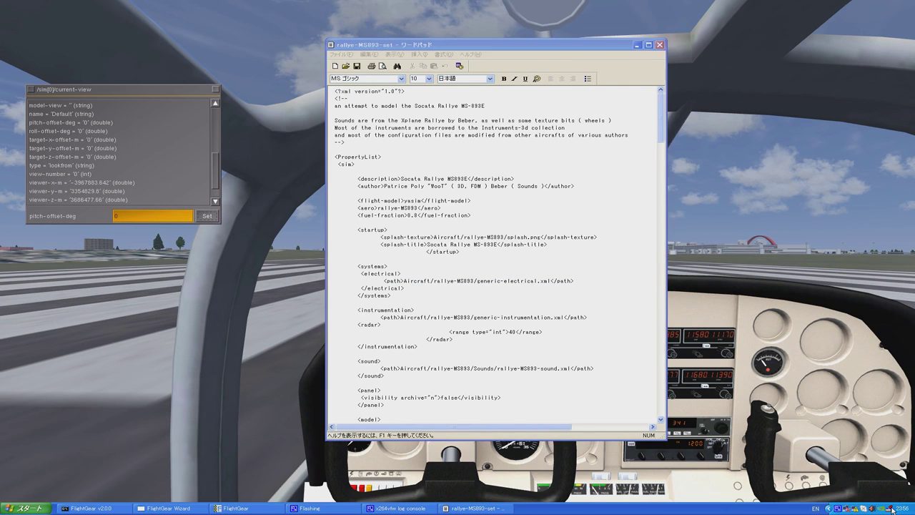
pyautogui.click(566, 186)
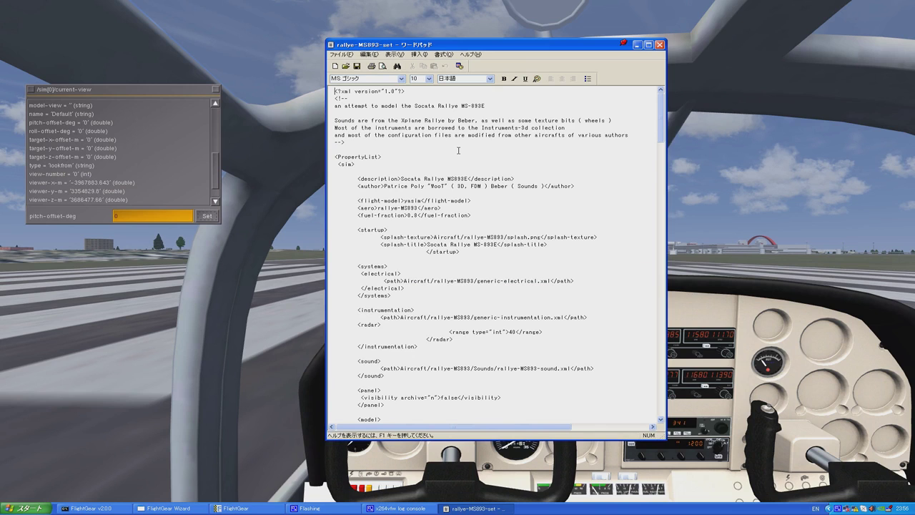
# Search the XML file for "view" and highlight the Default name line in the view n="0" block.
pyautogui.hotkey('ctrl', 'f')
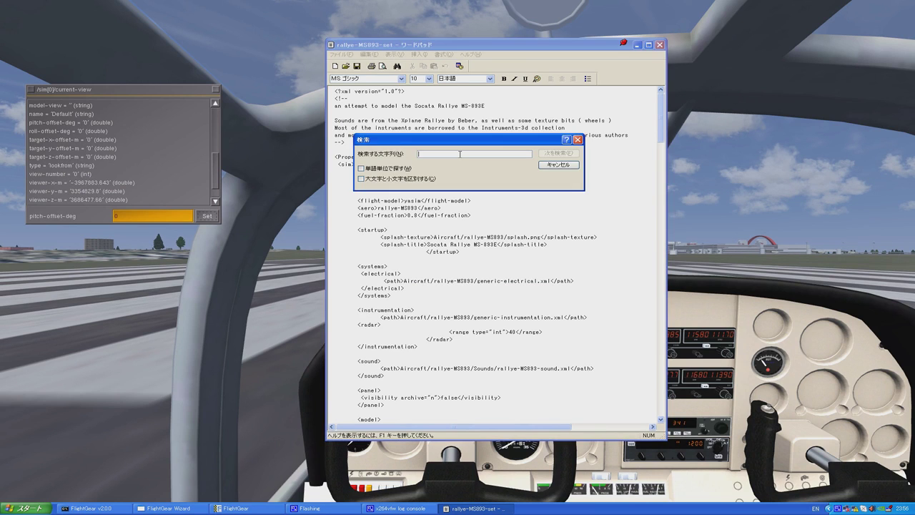
pyautogui.write('view')
pyautogui.press('Return')
pyautogui.click(560, 165)
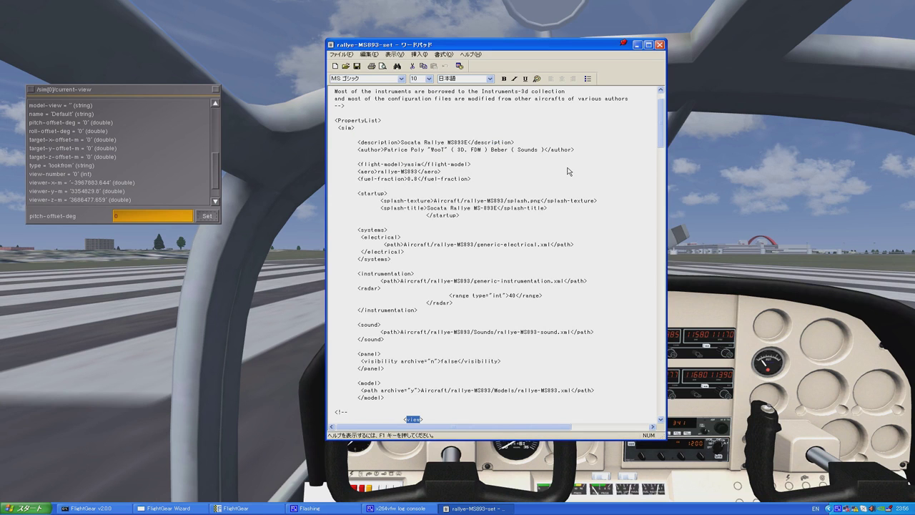
pyautogui.scroll(-8, 569, 171)
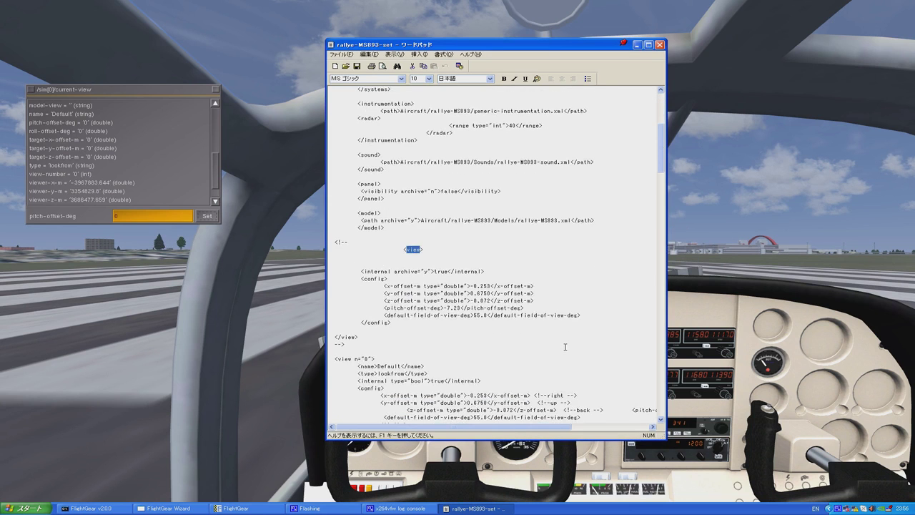
pyautogui.scroll(-9, 565, 347)
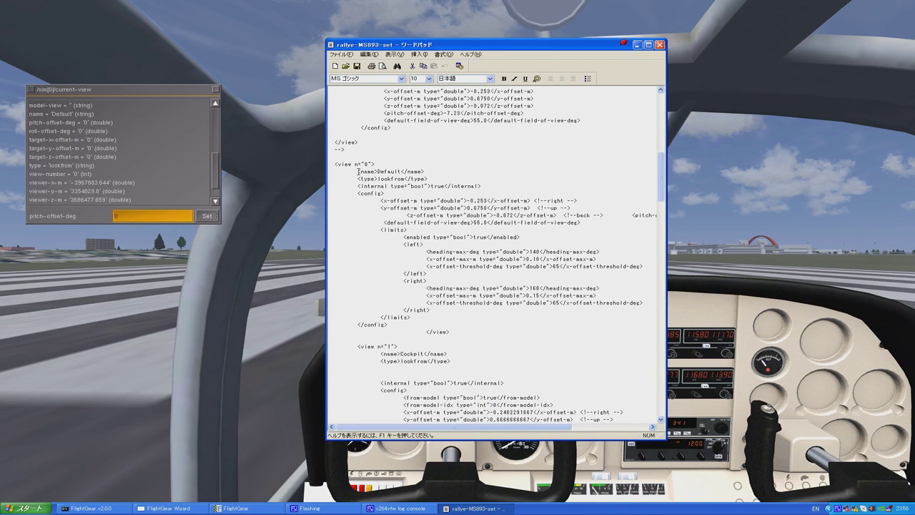
pyautogui.moveTo(358, 171); pyautogui.dragTo(423, 171)
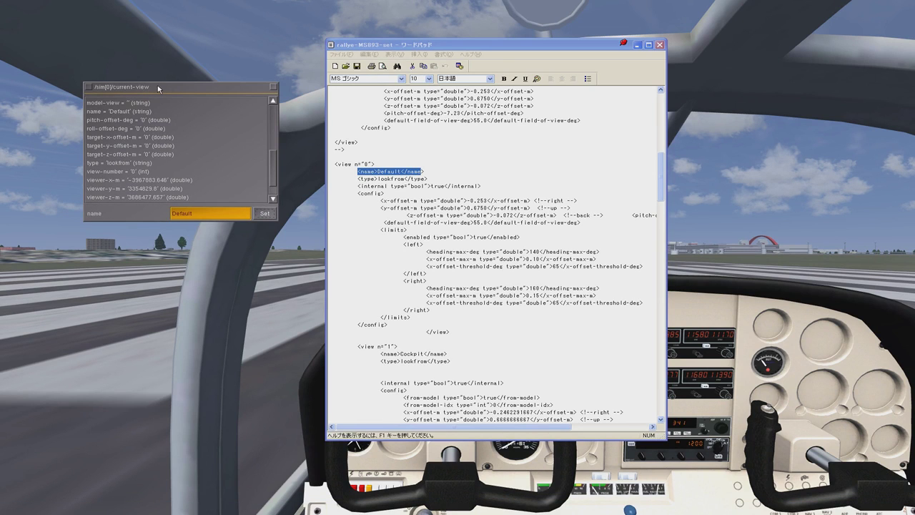
# Place the current-view property window beside the XML file and show its x, y and z offset properties.
pyautogui.moveTo(158, 88); pyautogui.dragTo(216, 88)
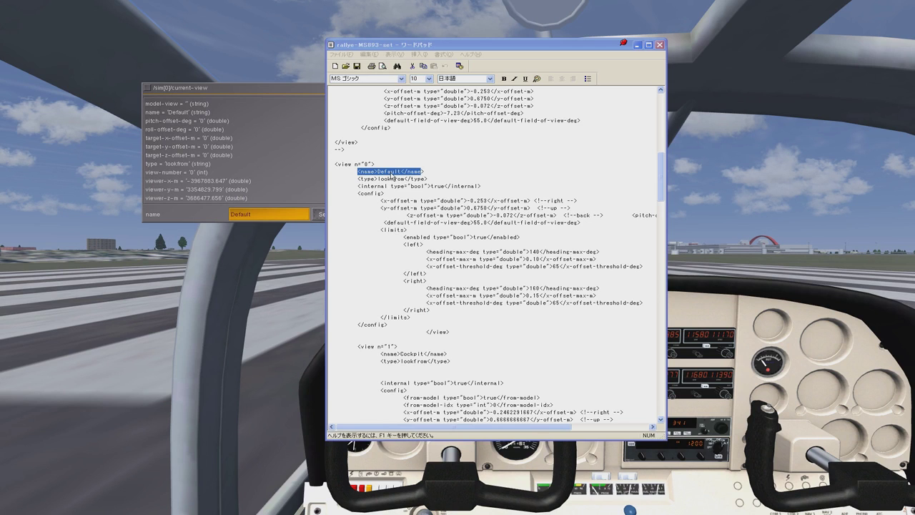
pyautogui.moveTo(285, 94); pyautogui.dragTo(211, 91)
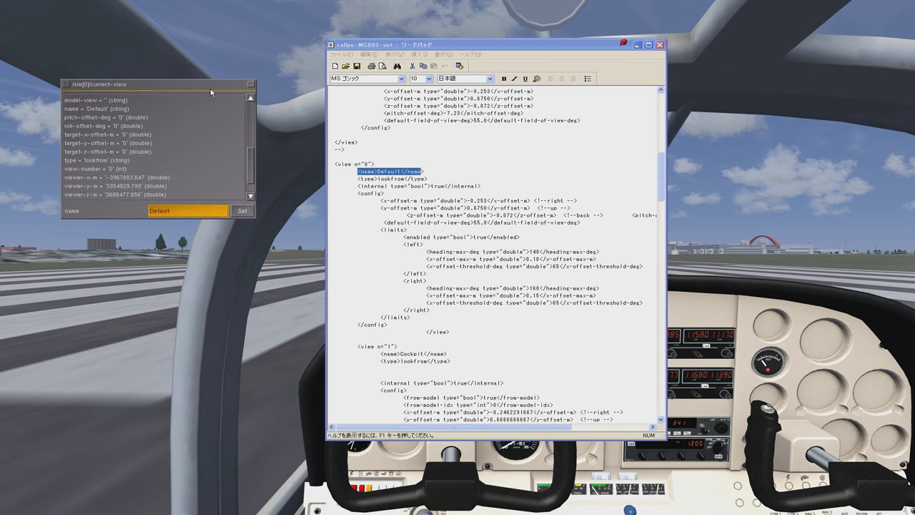
pyautogui.click(367, 210)
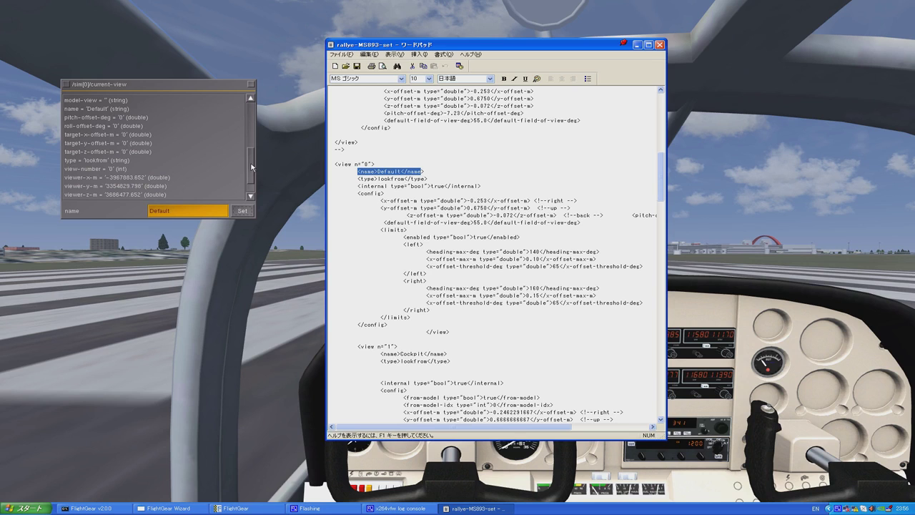
pyautogui.moveTo(251, 167); pyautogui.dragTo(221, 186)
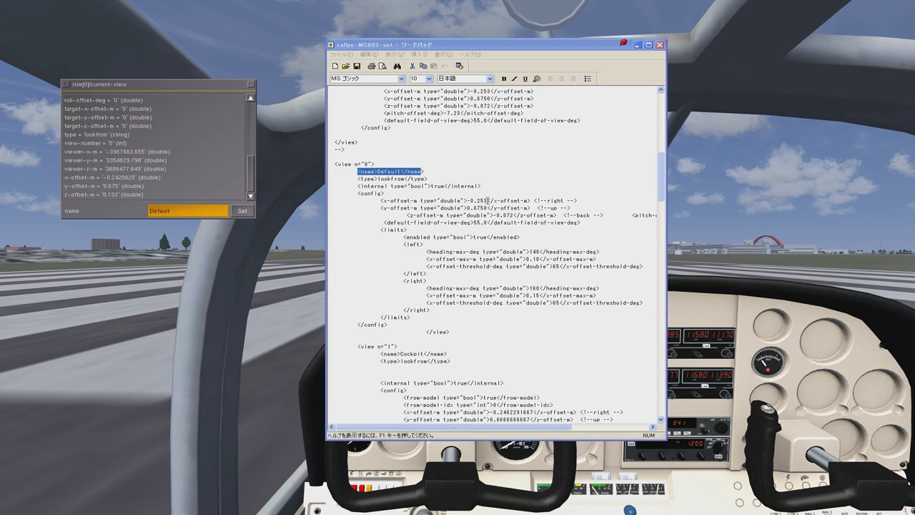
# In the view n="0" config, set x-offset-m to -0.2420625 and y-offset-m to 0.675.
pyautogui.click(486, 200)
pyautogui.press('BackSpace')
pyautogui.press('BackSpace')
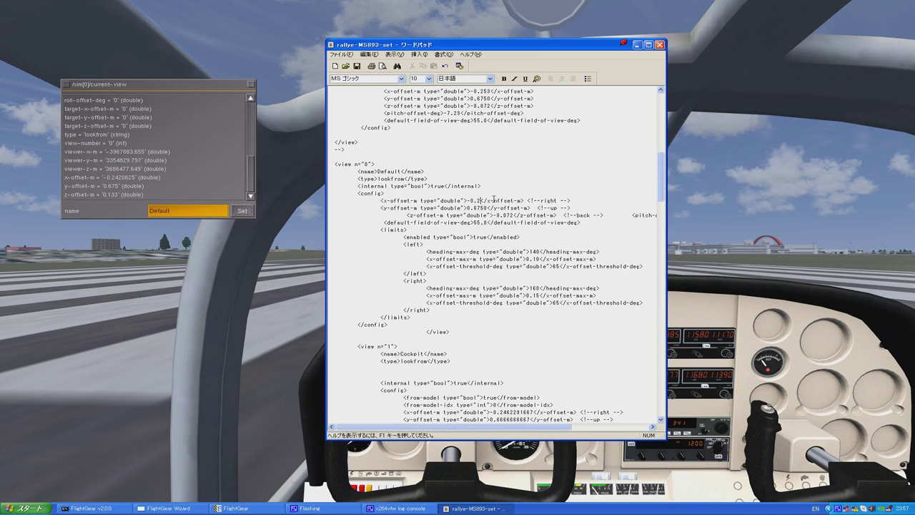
pyautogui.write('420625')
pyautogui.press('BackSpace')
pyautogui.press('BackSpace')
pyautogui.write('5')
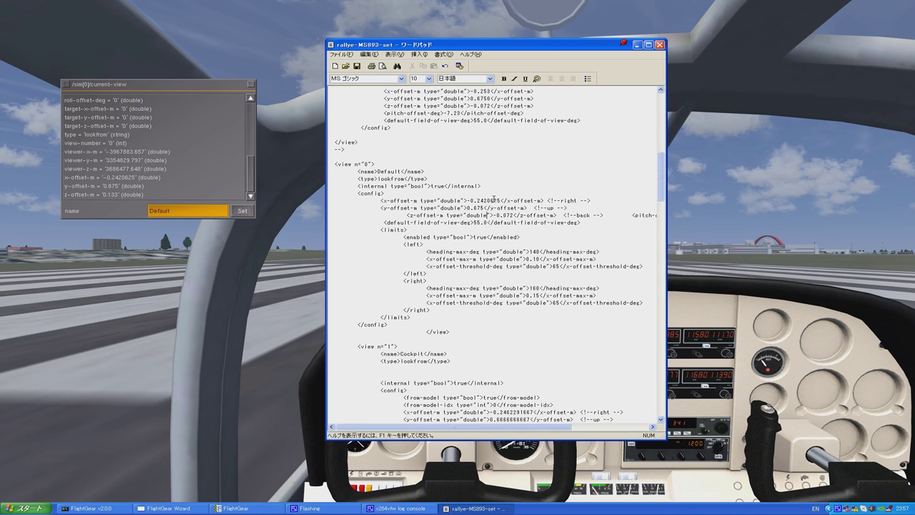
# Set the z-offset-m value in the view n="0" config to 1.33.
pyautogui.press('Right')
pyautogui.press('Right')
pyautogui.press('BackSpace')
pyautogui.press('BackSpace')
pyautogui.press('BackSpace')
pyautogui.press('BackSpace')
pyautogui.press('BackSpace')
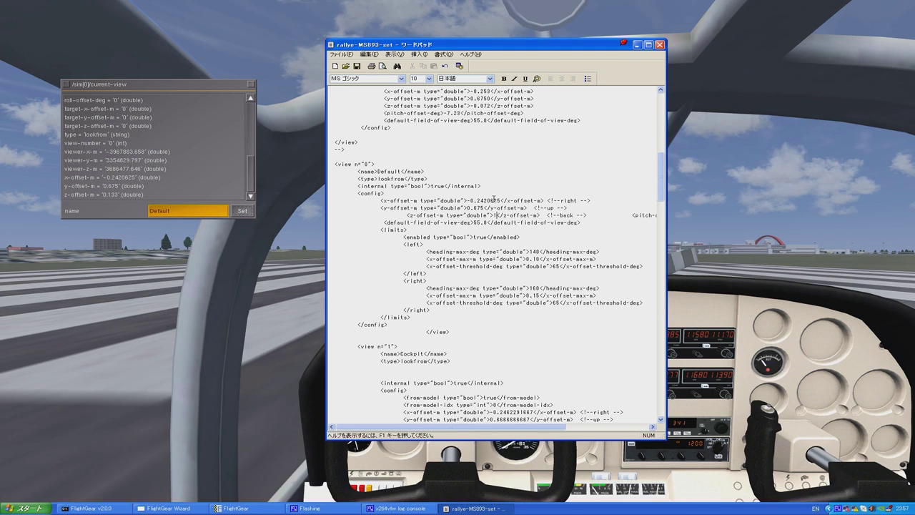
pyautogui.write('1.33')
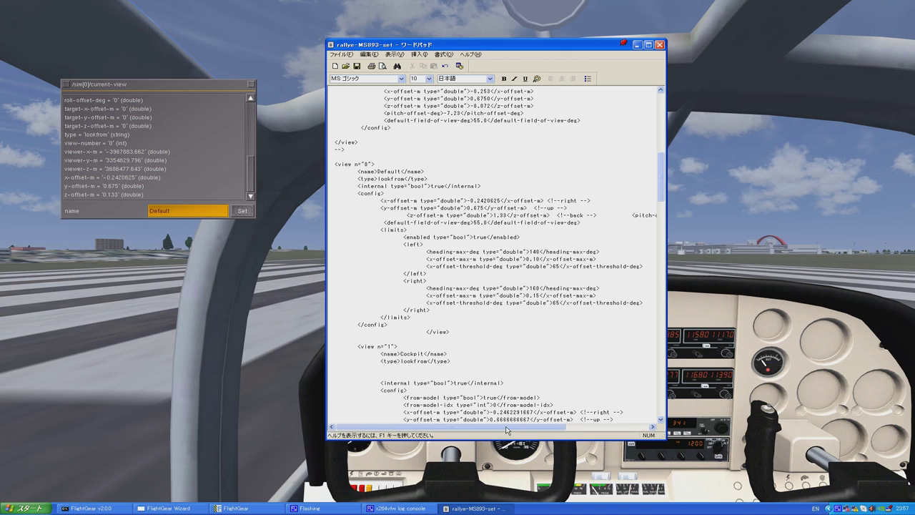
# Check the simulator's current pitch offset property and set pitch-offset-deg in the view n="0" config to 0.
pyautogui.moveTo(506, 429); pyautogui.dragTo(591, 428)
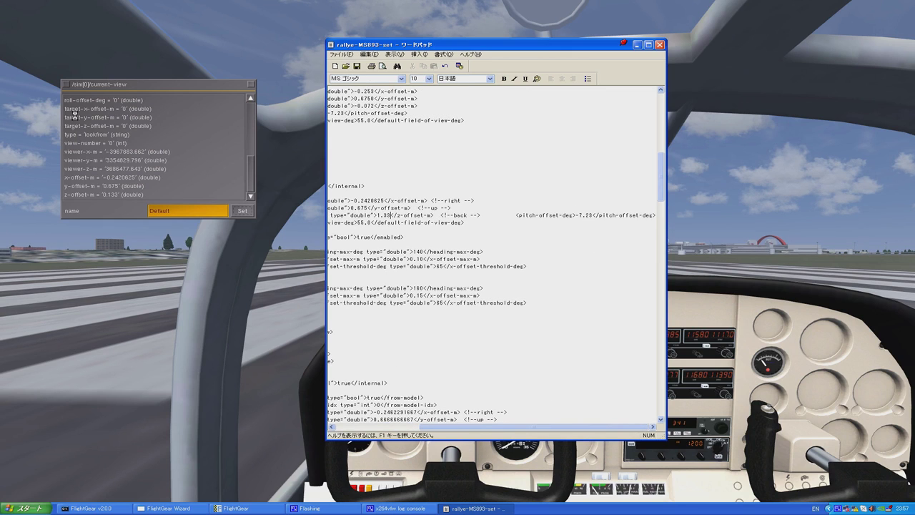
pyautogui.click(252, 173)
pyautogui.moveTo(251, 172); pyautogui.dragTo(246, 143)
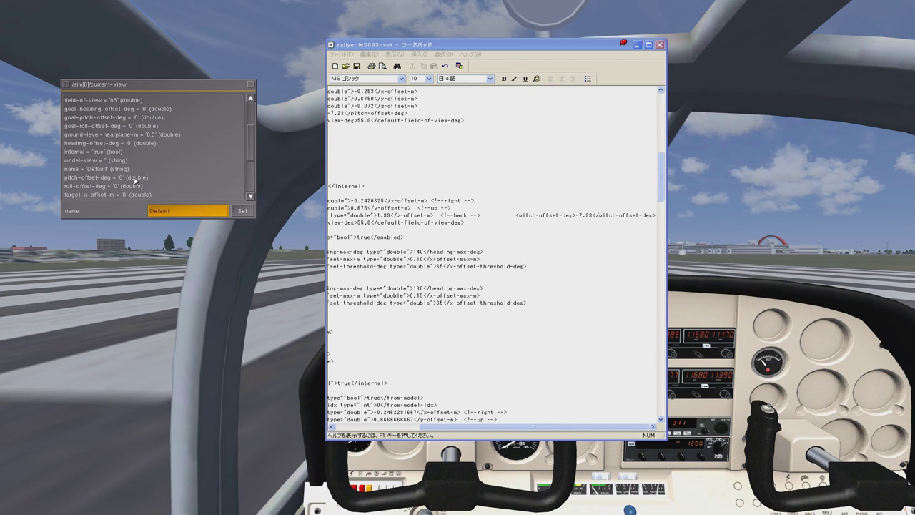
pyautogui.click(592, 216)
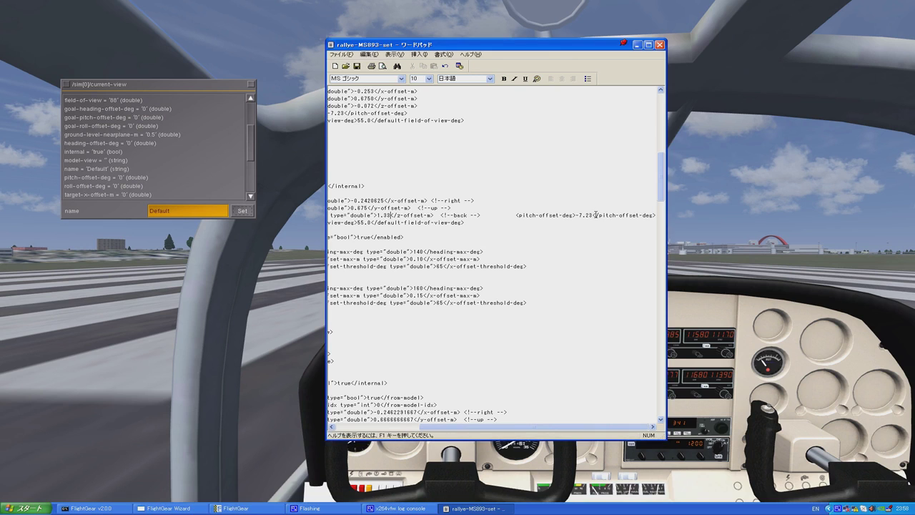
pyautogui.click(596, 214)
pyautogui.press('BackSpace')
pyautogui.press('BackSpace')
pyautogui.press('BackSpace')
pyautogui.press('BackSpace')
pyautogui.press('BackSpace')
pyautogui.write('0')
pyautogui.moveTo(539, 428); pyautogui.dragTo(438, 432)
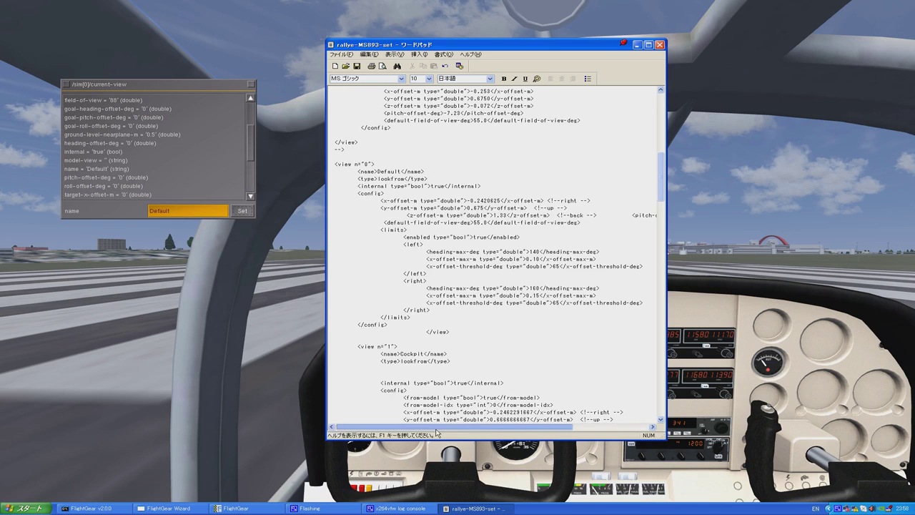
# Save the edited XML file, then close it and the simulator's current-view property window.
pyautogui.click(357, 67)
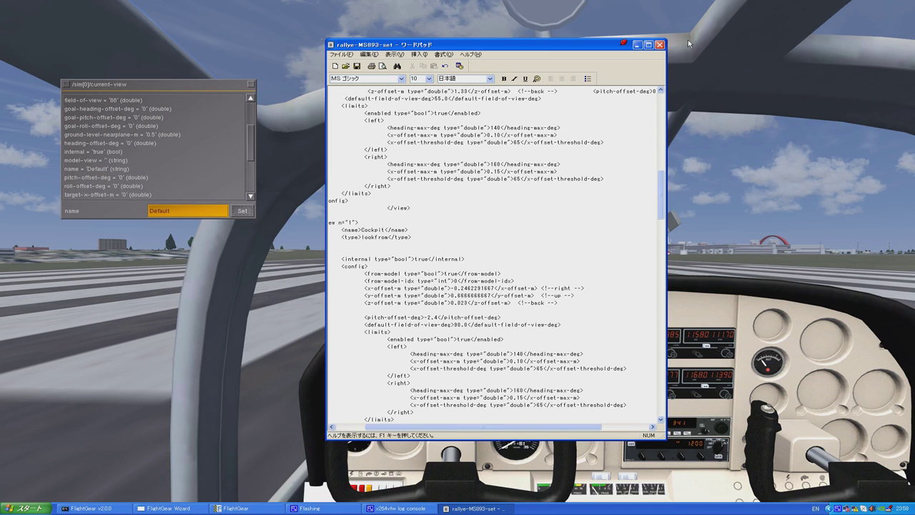
pyautogui.click(660, 44)
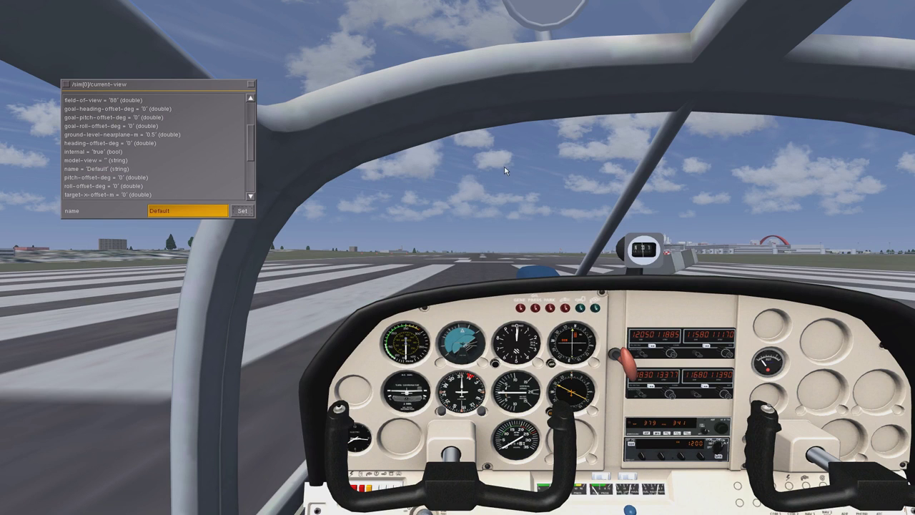
pyautogui.click(251, 85)
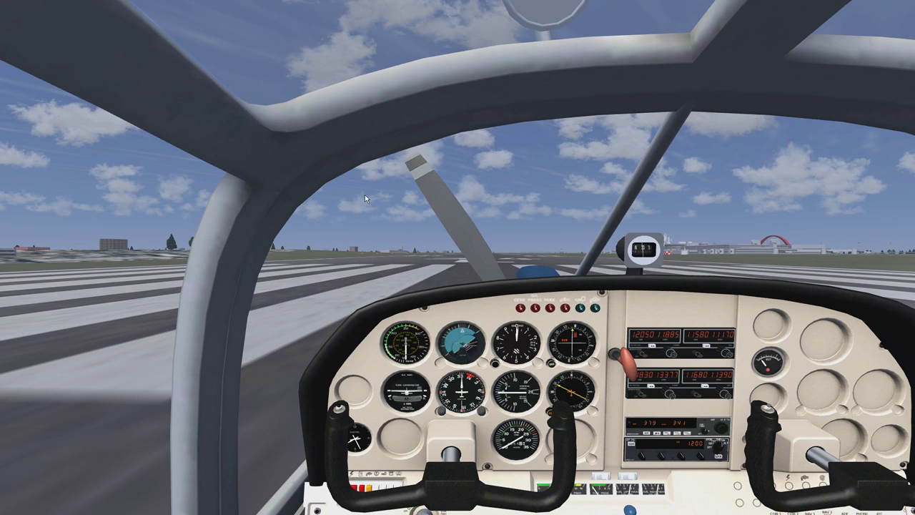